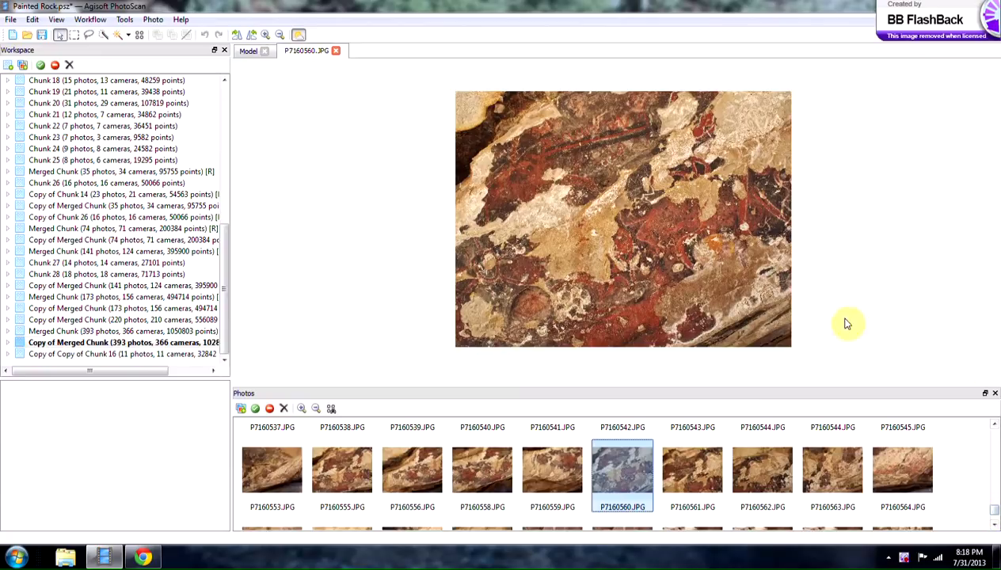
Step: Switch from the cave-painting photo to the Model view showing the 1,028,471-point cloud
scroll(641, 232, "up", 3)
scroll(640, 234, "down", 3)
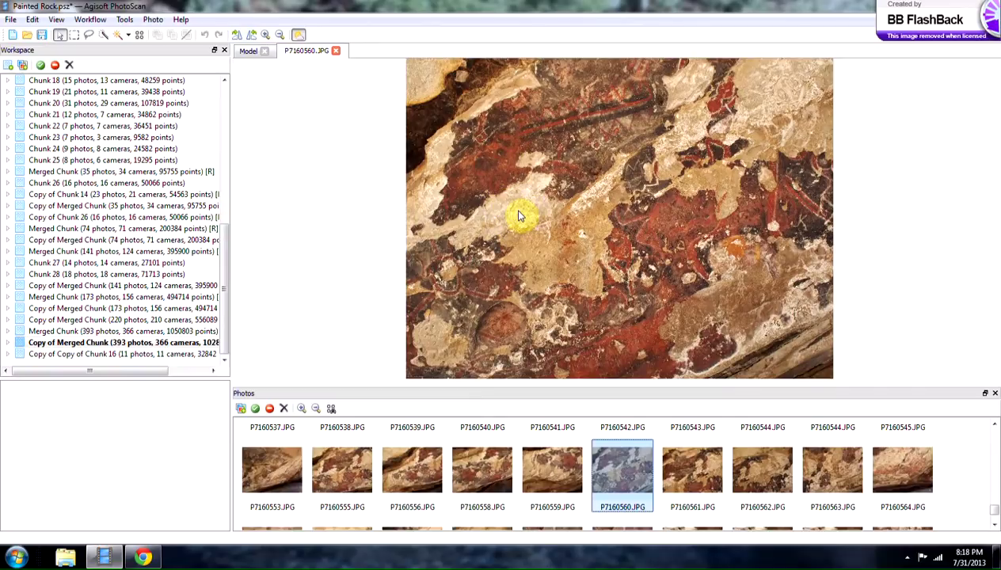
left_click(248, 54)
Step: Orbit and zoom the painted rock's point cloud, ending on a side-on view
left_click_drag(581, 179, 595, 209)
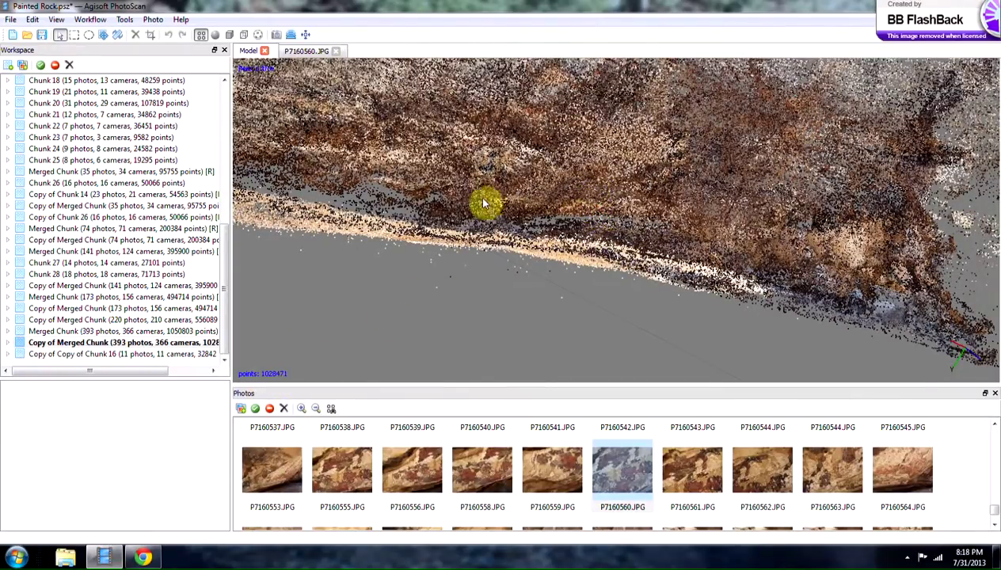
left_click_drag(485, 204, 588, 252)
left_click_drag(681, 226, 857, 236)
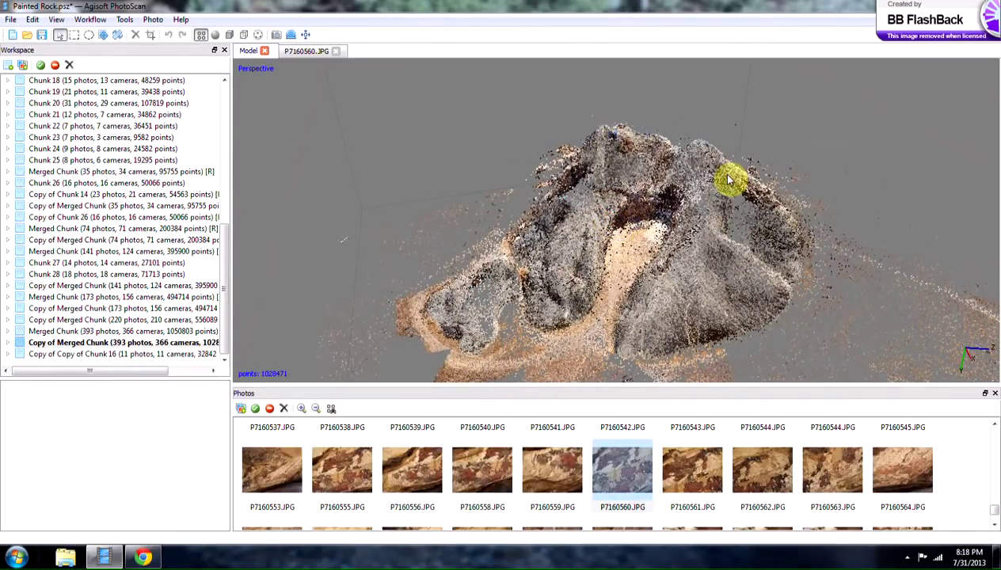
left_click_drag(748, 253, 655, 257)
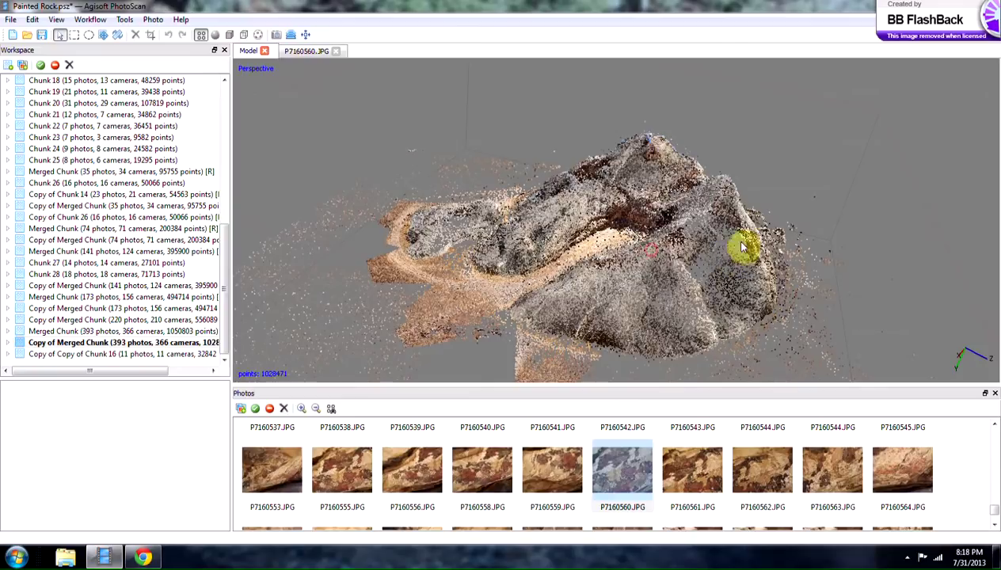
left_click_drag(766, 232, 618, 215)
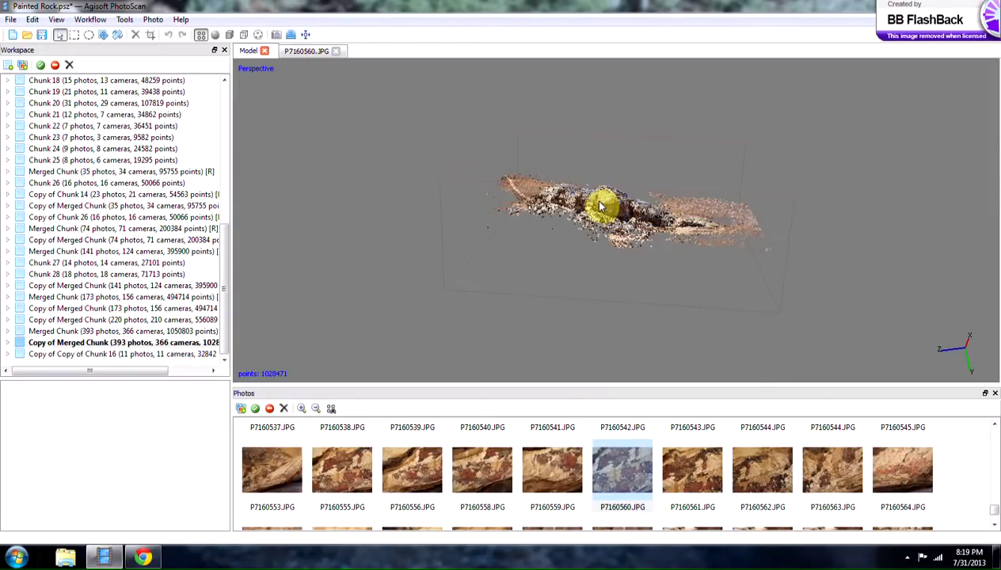
left_click_drag(601, 204, 622, 219)
scroll(622, 220, "up", 5)
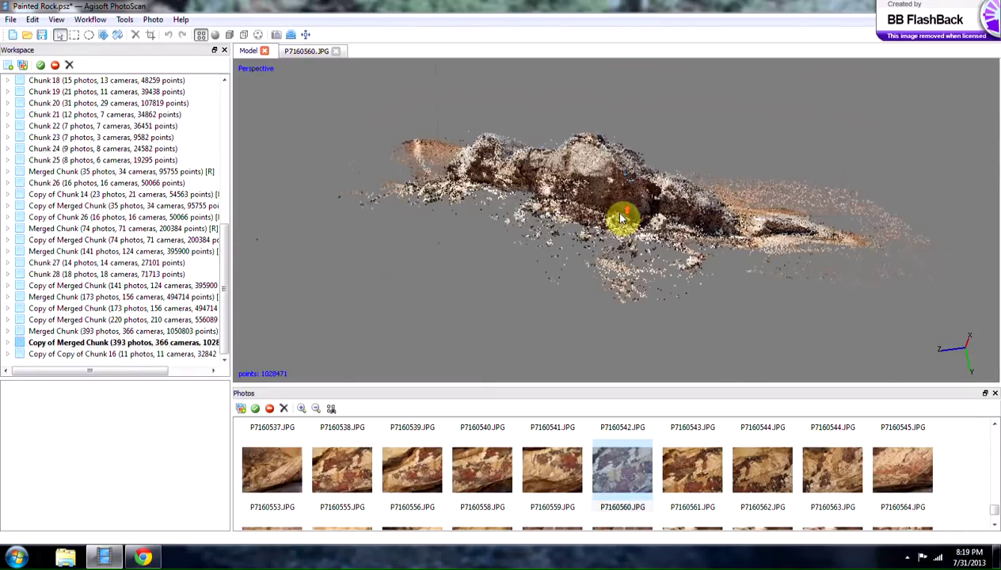
left_click_drag(679, 198, 602, 185)
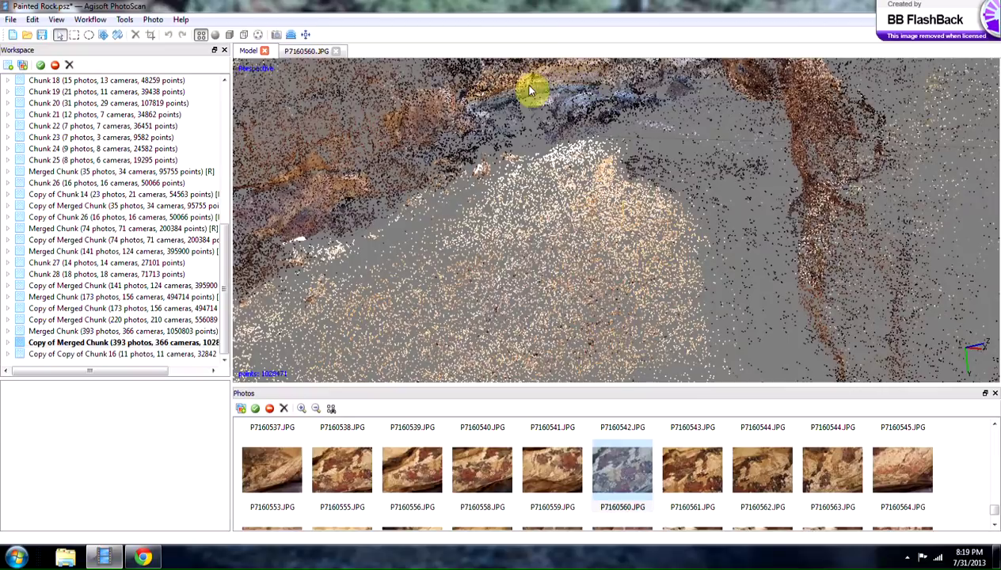
left_click_drag(592, 116, 559, 107)
left_click_drag(490, 254, 634, 219)
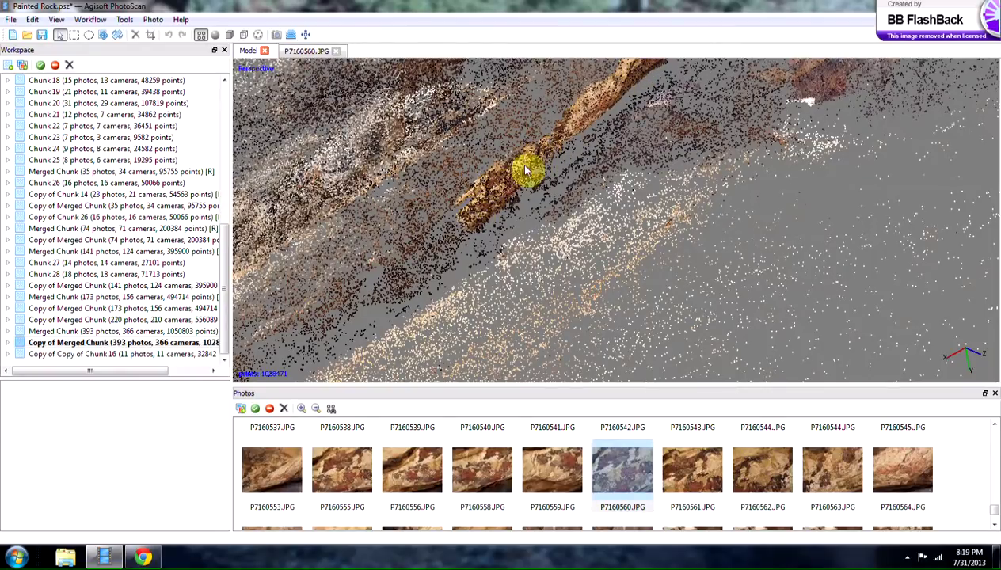
scroll(542, 194, "up", 6)
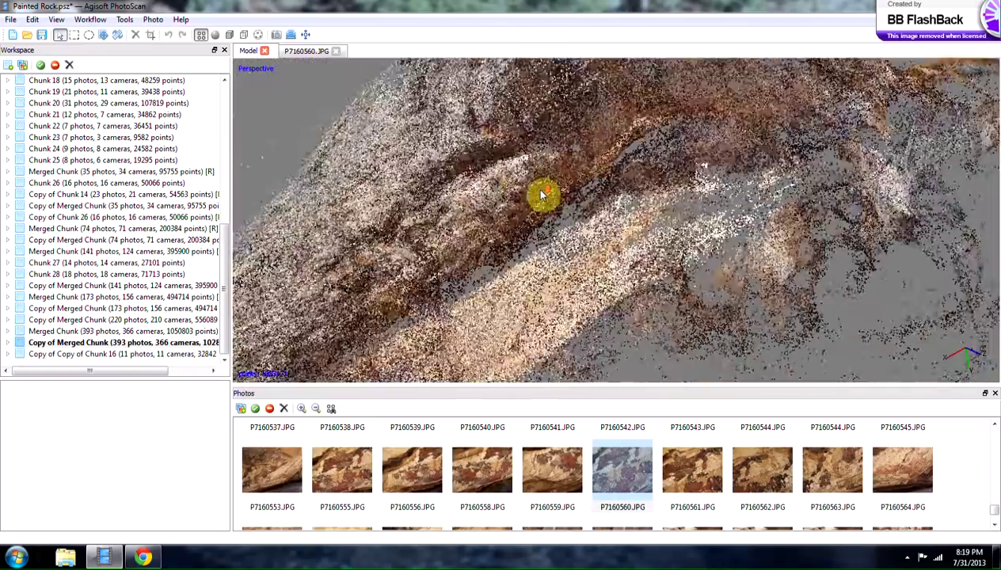
left_click_drag(542, 194, 686, 212)
scroll(686, 212, "up", 2)
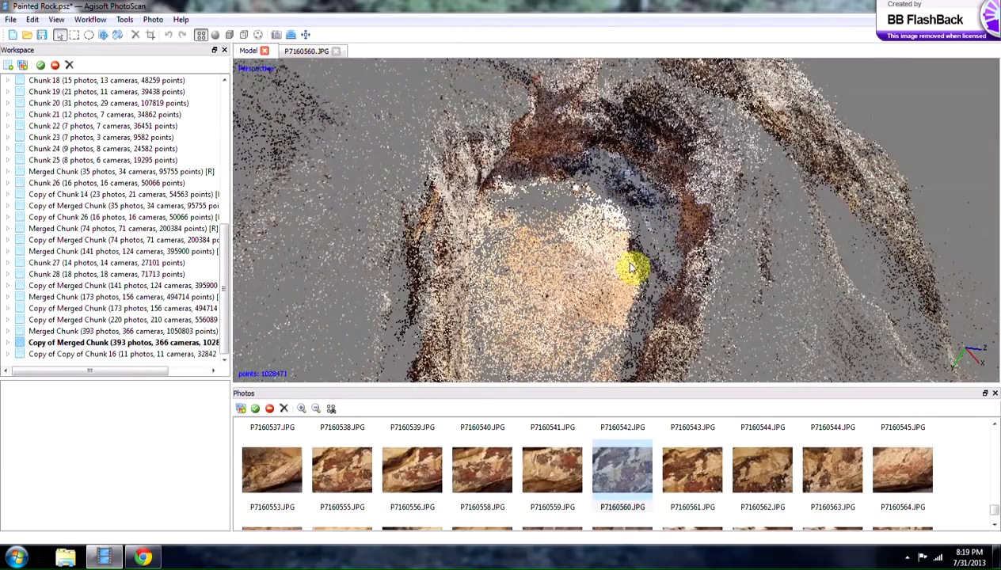
left_click_drag(648, 257, 621, 268)
double_click(638, 161)
left_click_drag(699, 252, 670, 249)
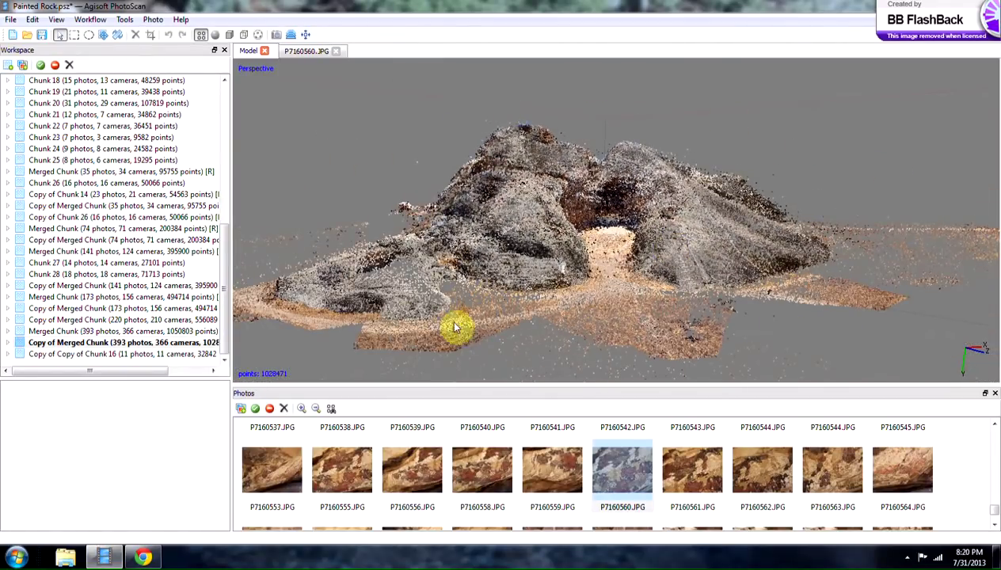
left_click_drag(796, 250, 543, 224)
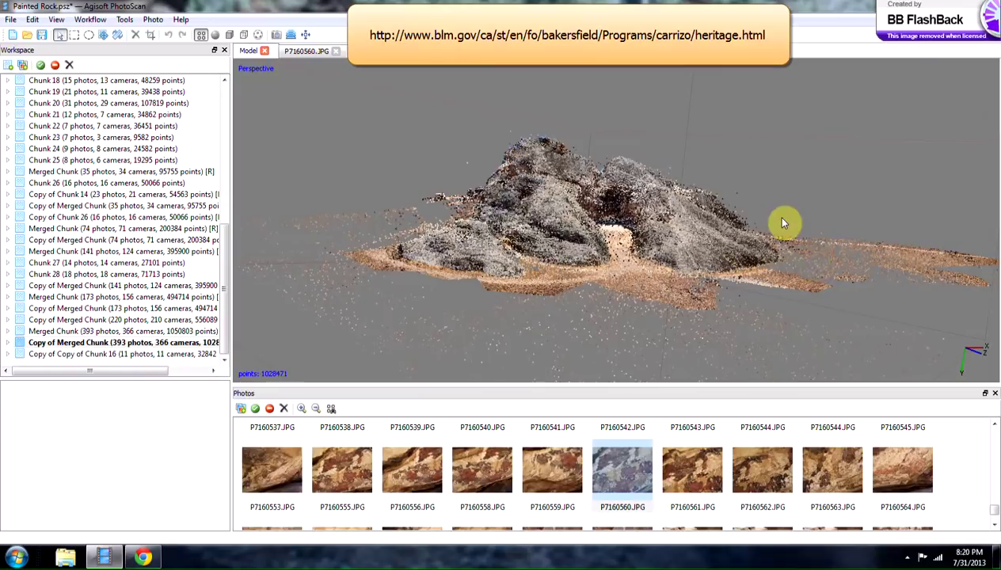
left_click_drag(722, 239, 691, 235)
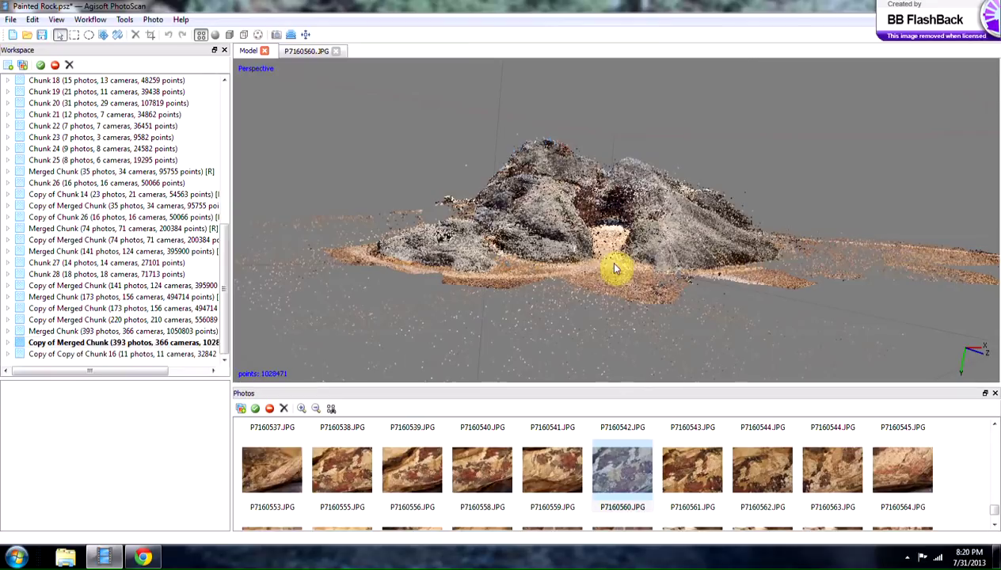
left_click_drag(744, 250, 992, 239)
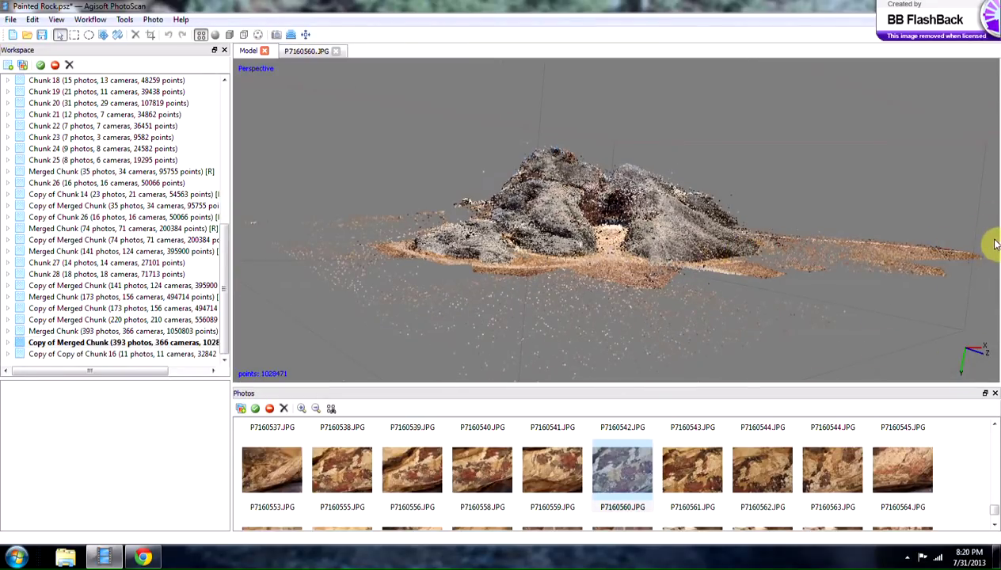
scroll(918, 268, "down", 3)
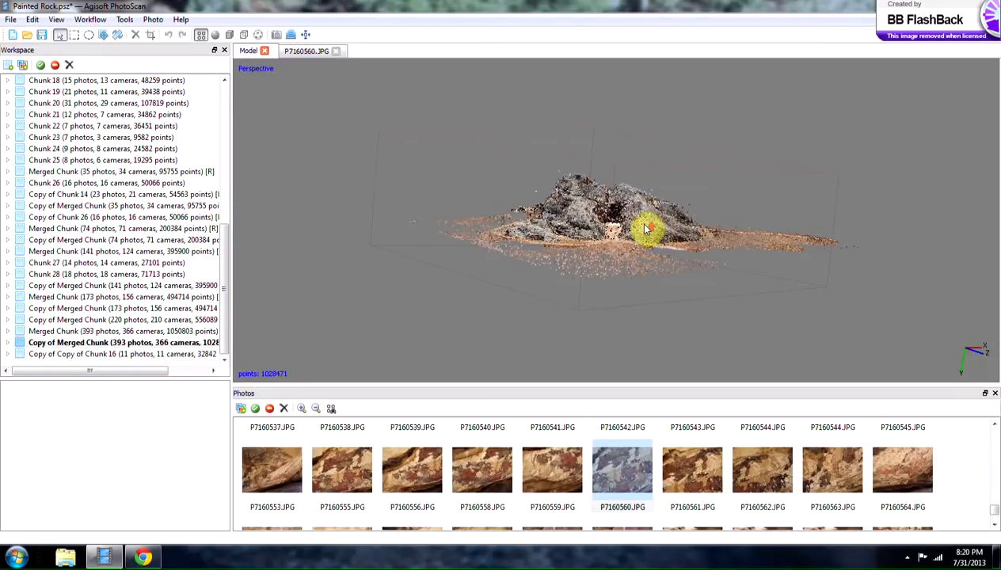
scroll(646, 229, "up", 4)
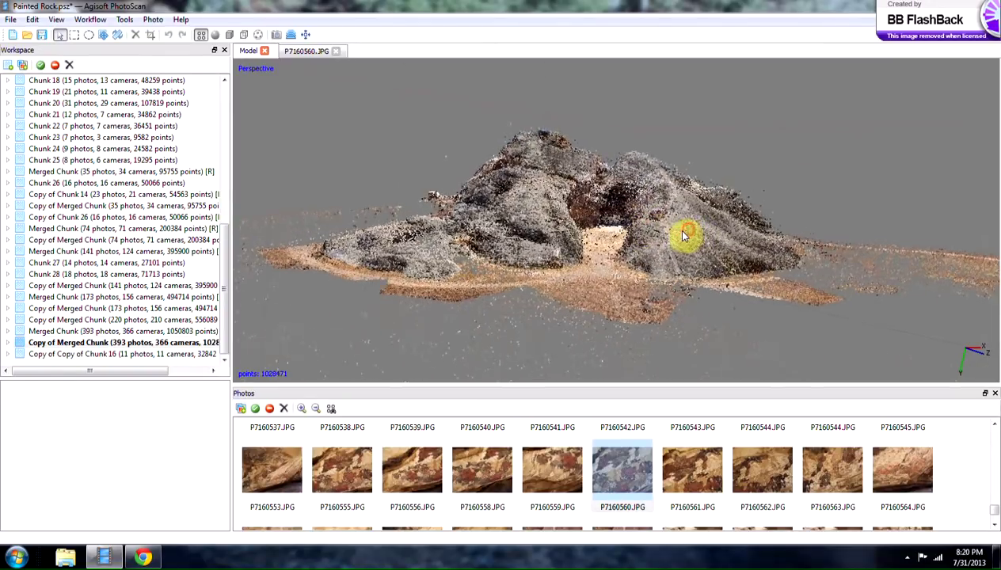
left_click_drag(684, 234, 664, 230)
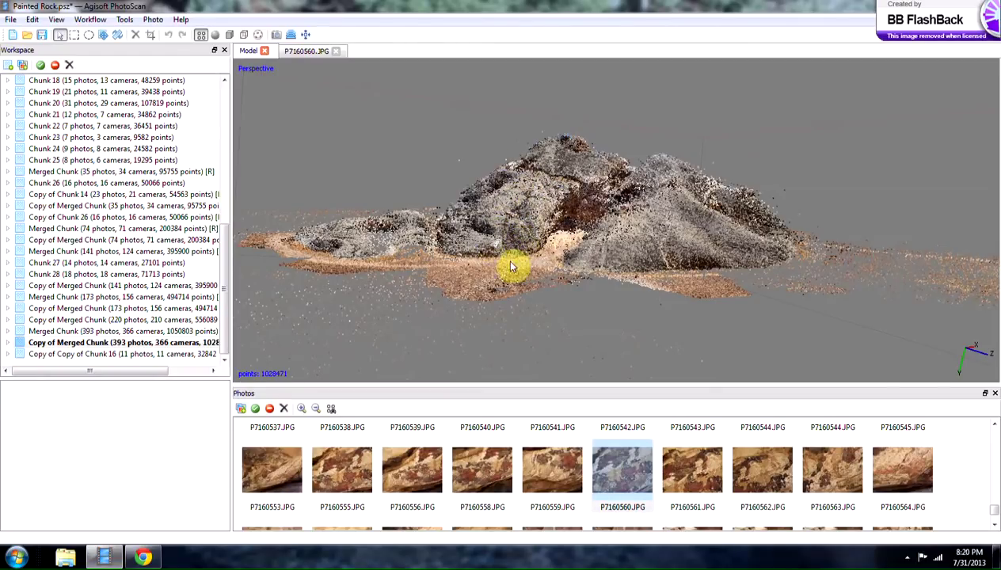
left_click_drag(511, 267, 490, 234)
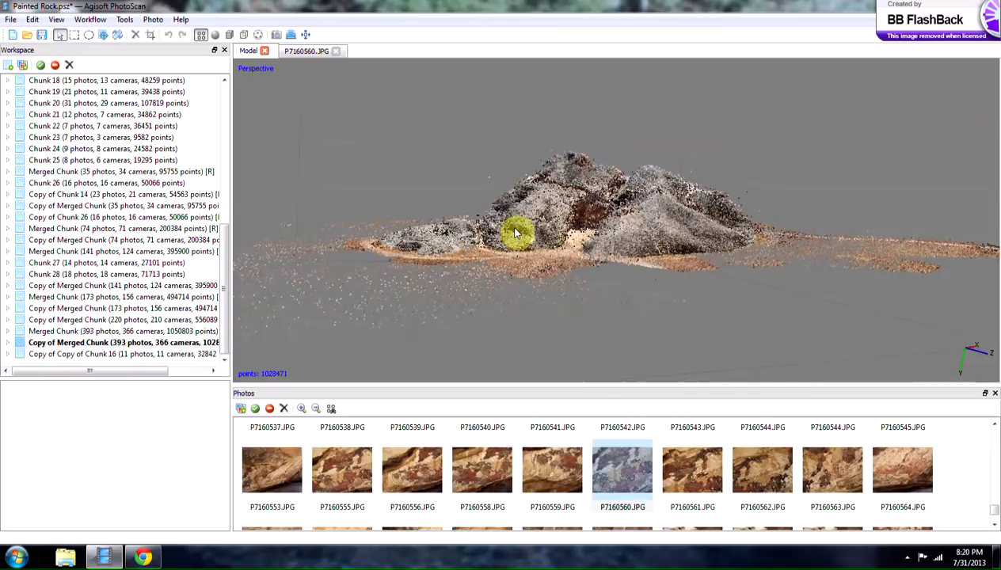
left_click_drag(515, 232, 662, 270)
left_click_drag(661, 208, 663, 231)
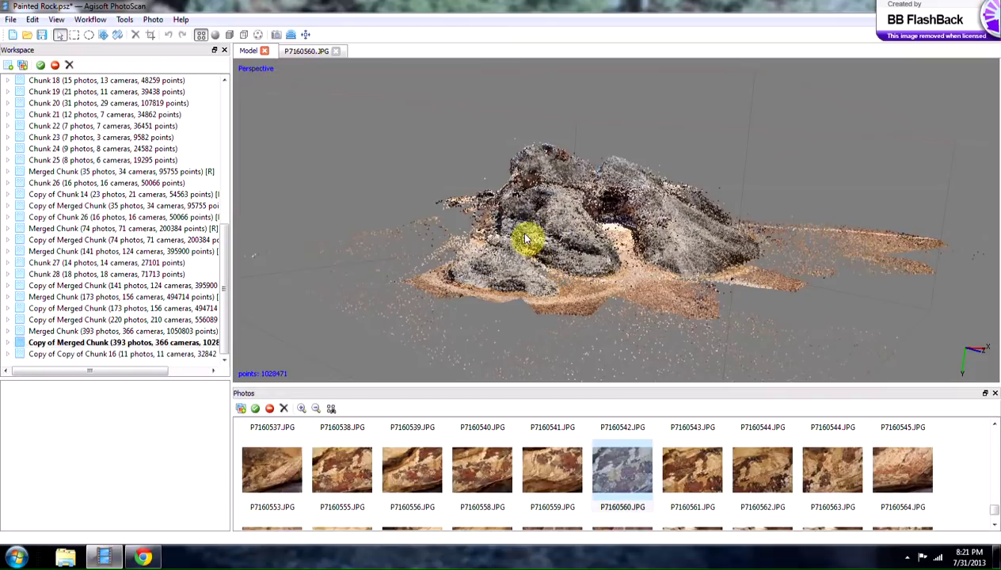
left_click_drag(537, 248, 559, 250)
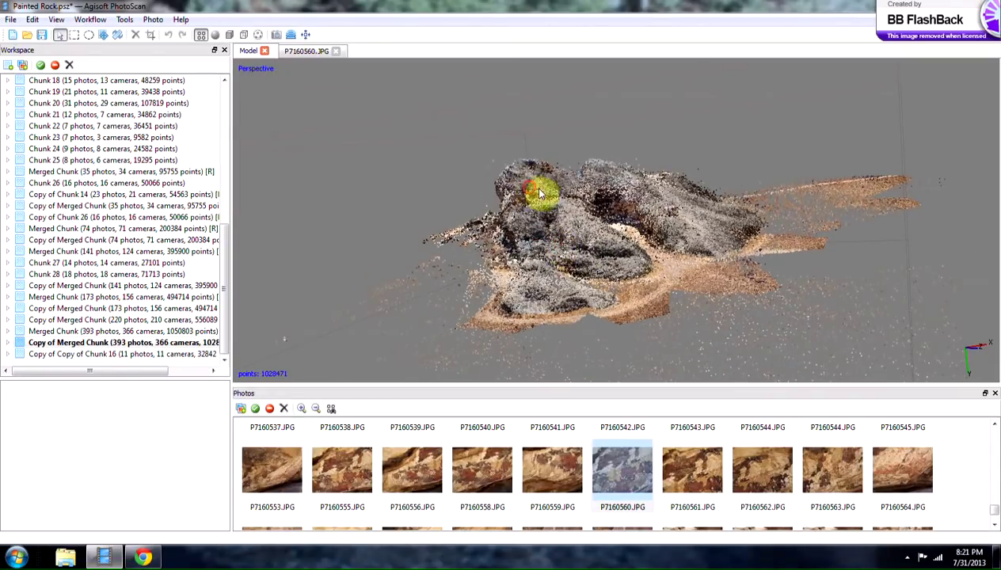
left_click_drag(538, 192, 845, 308)
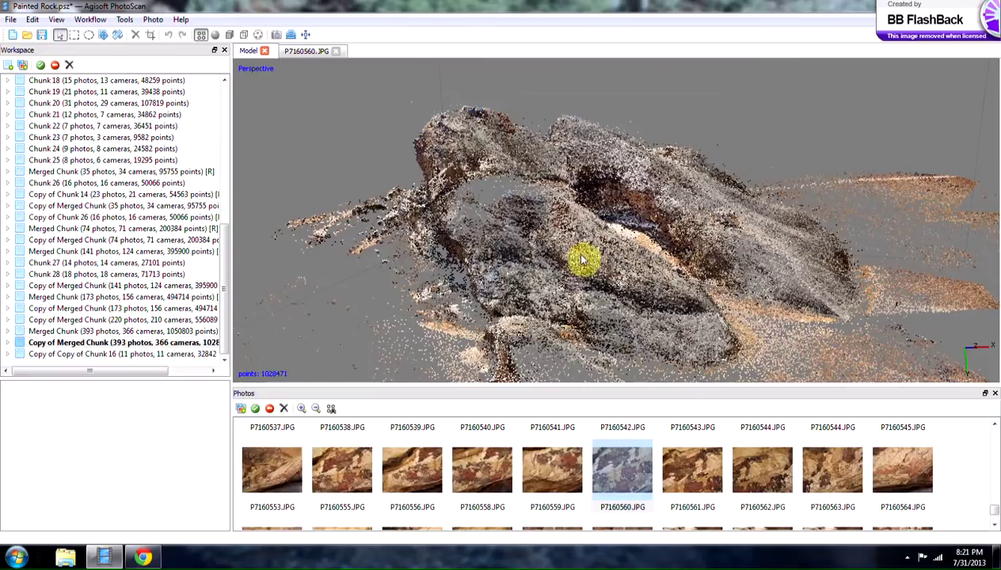
left_click_drag(582, 260, 611, 265)
left_click_drag(677, 222, 623, 223)
scroll(610, 228, "up", 6)
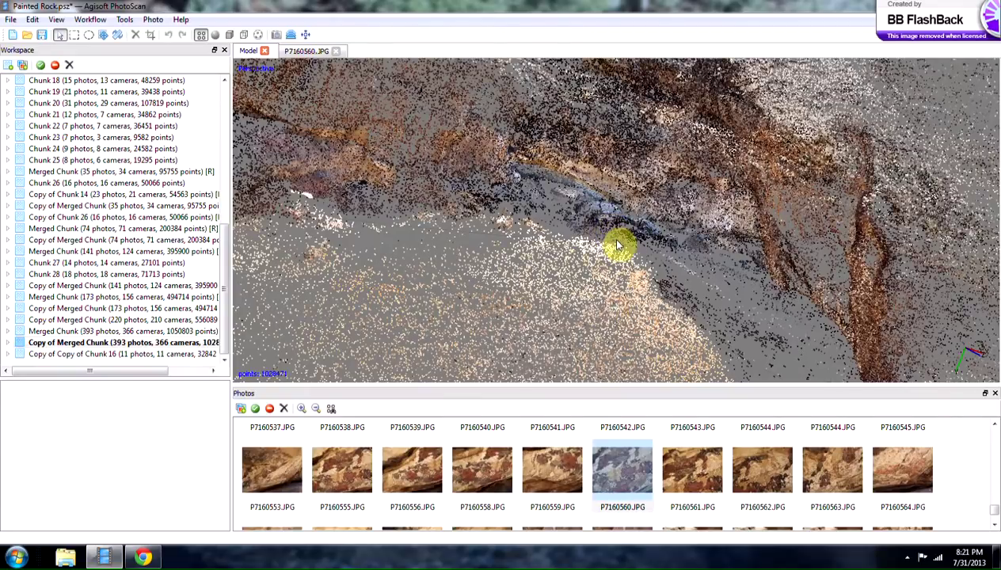
scroll(619, 246, "up", 4)
scroll(619, 246, "down", 8)
left_click_drag(455, 321, 628, 235)
scroll(579, 254, "down", 4)
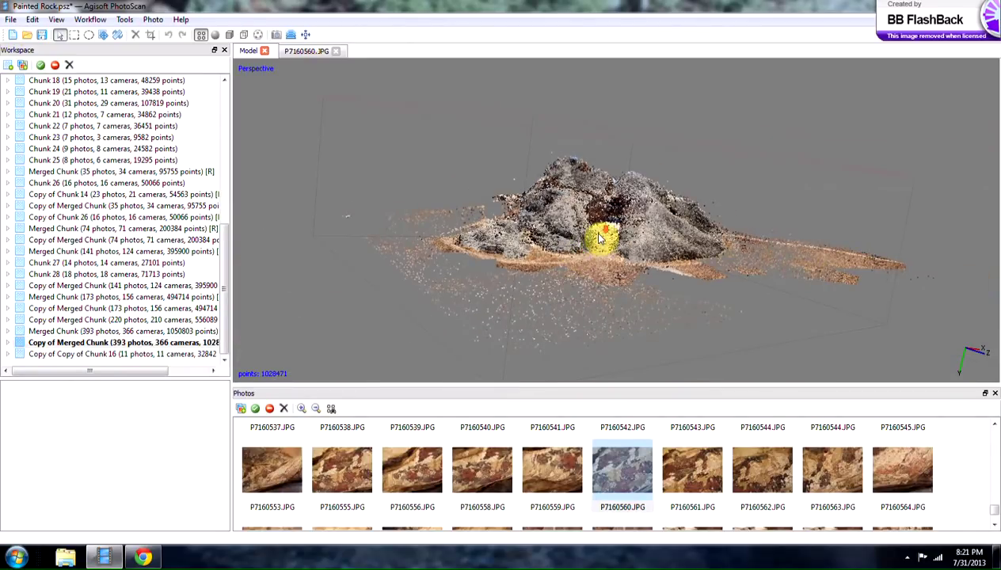
left_click_drag(553, 218, 597, 254)
scroll(622, 226, "up", 6)
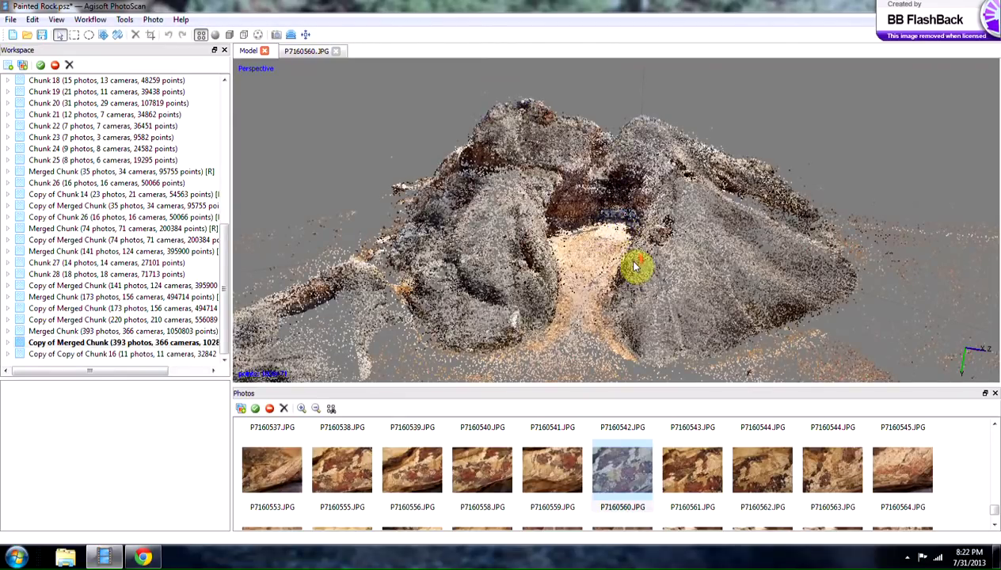
scroll(635, 265, "down", 3)
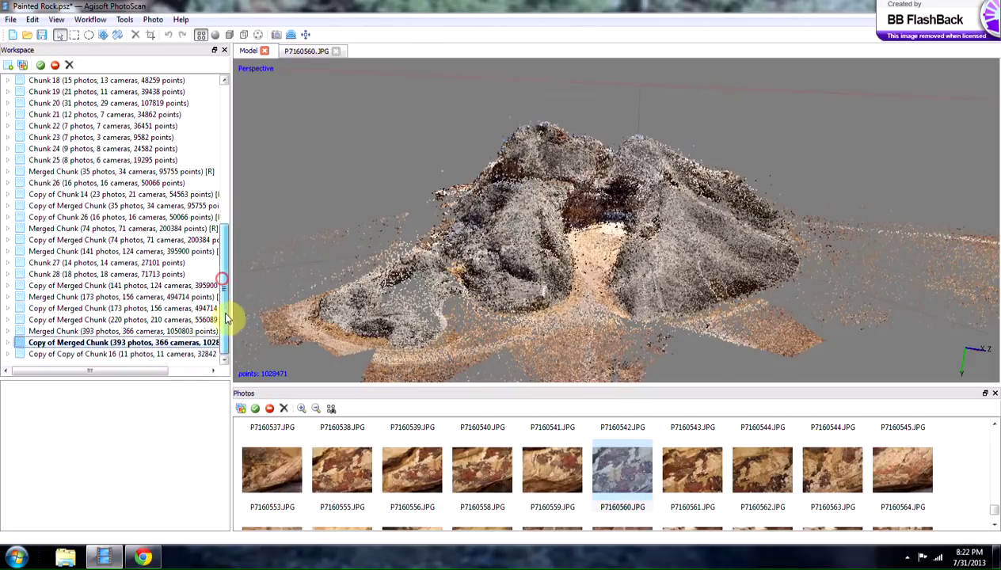
left_click(166, 354)
Step: Activate Copy of Copy of Chunk 16 and centre its 78,910-face textured rock mesh
double_click(180, 356)
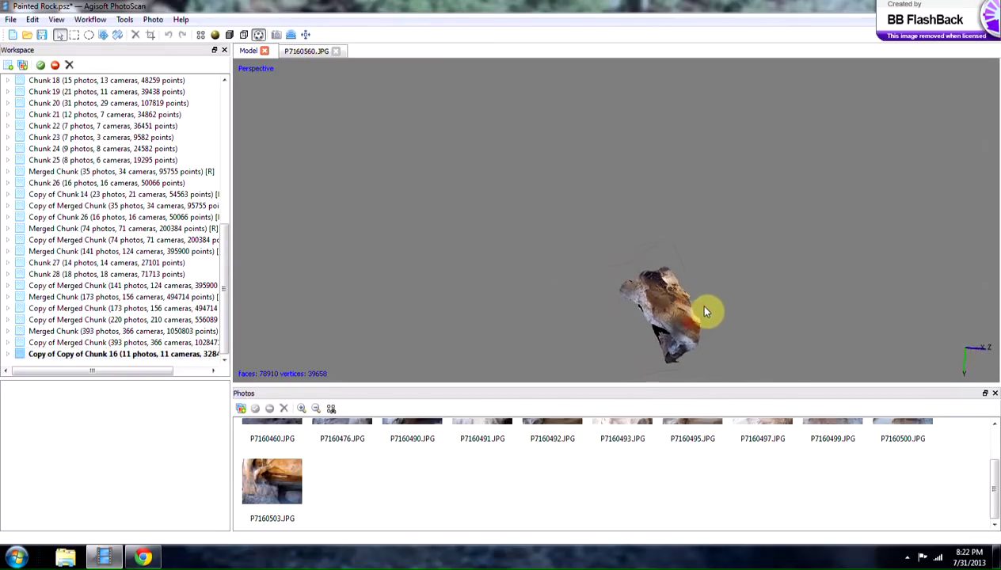
left_click_drag(707, 311, 632, 252)
scroll(565, 245, "up", 8)
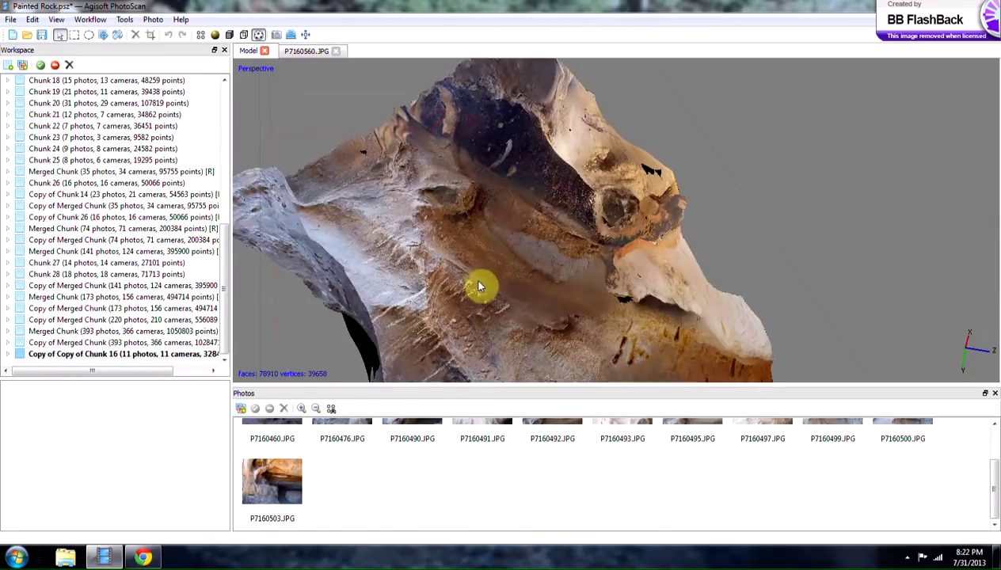
left_click_drag(480, 286, 556, 229)
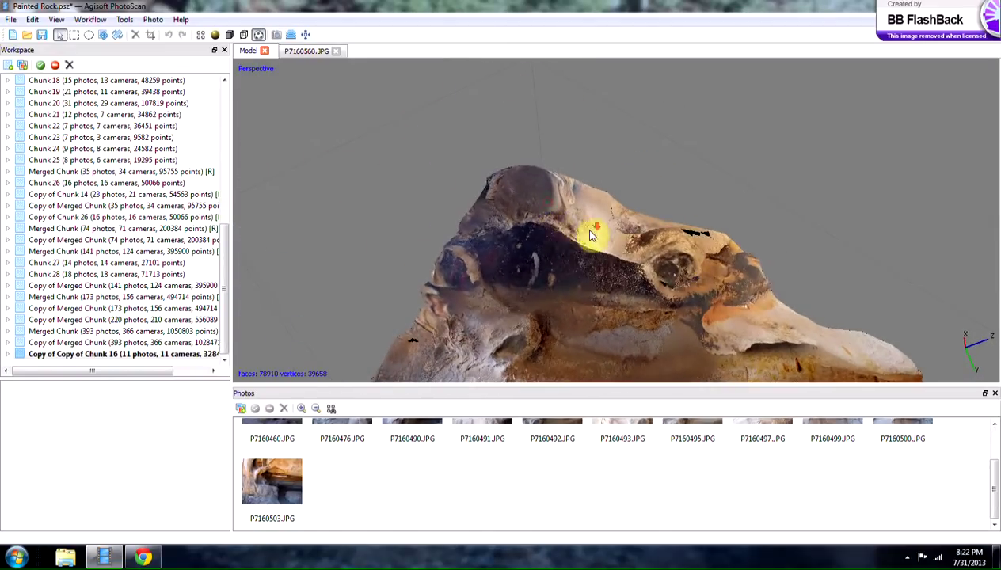
scroll(590, 235, "down", 5)
left_click_drag(577, 182, 643, 214)
right_click_drag(722, 365, 661, 282)
Step: Zoom and rotate the textured cave mesh to inspect its lower edge and sides
scroll(634, 273, "up", 6)
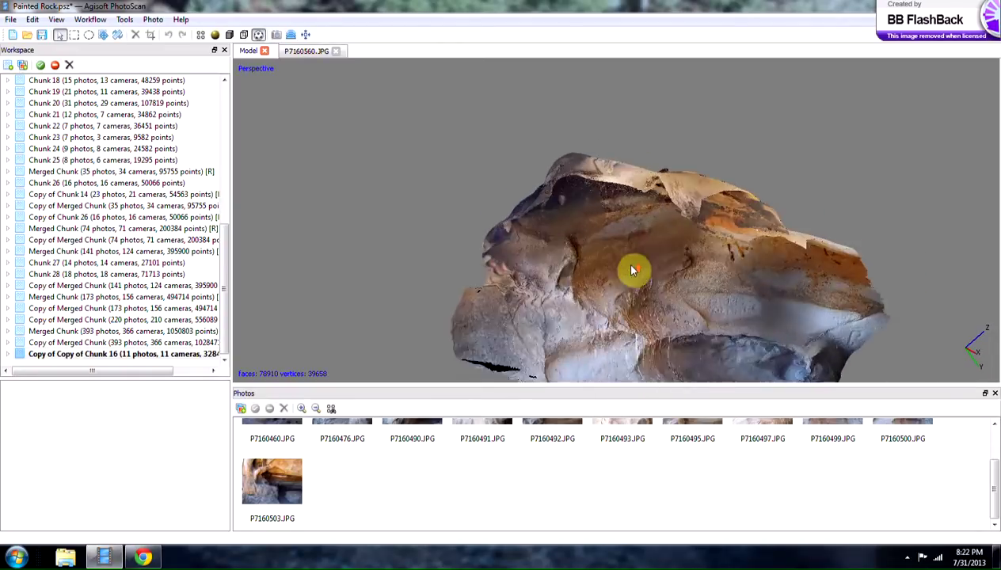
scroll(633, 270, "up", 4)
scroll(632, 267, "down", 2)
left_click_drag(648, 274, 643, 270)
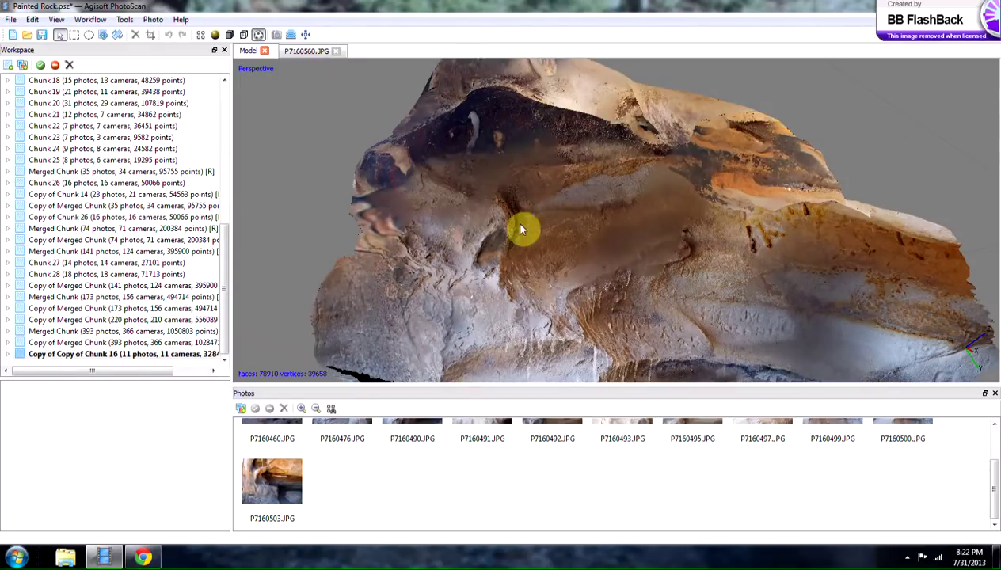
scroll(521, 230, "down", 3)
left_click_drag(501, 225, 717, 230)
mouse_move(558, 232)
left_mouse_down()
mouse_move(601, 231)
mouse_move(576, 232)
left_mouse_up()
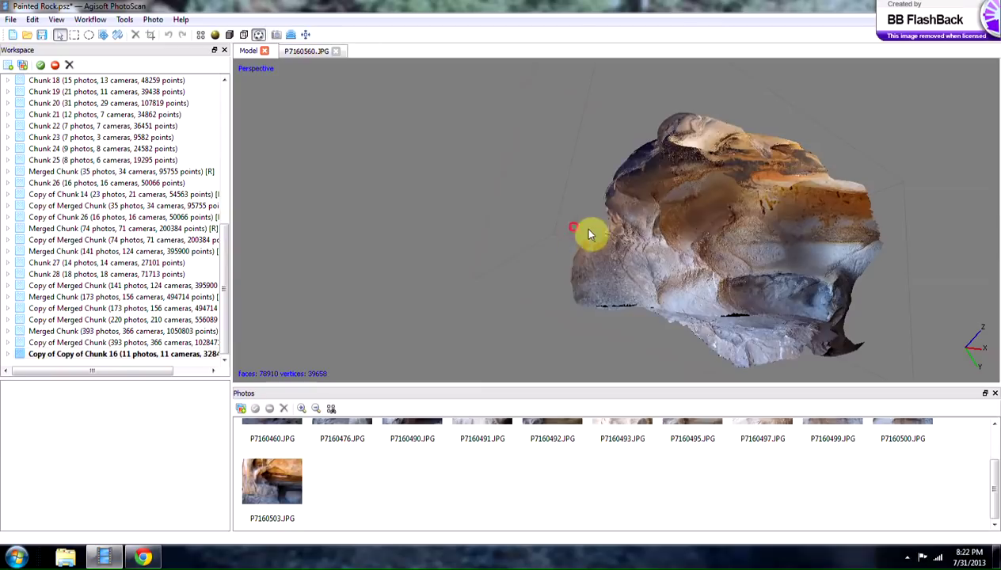